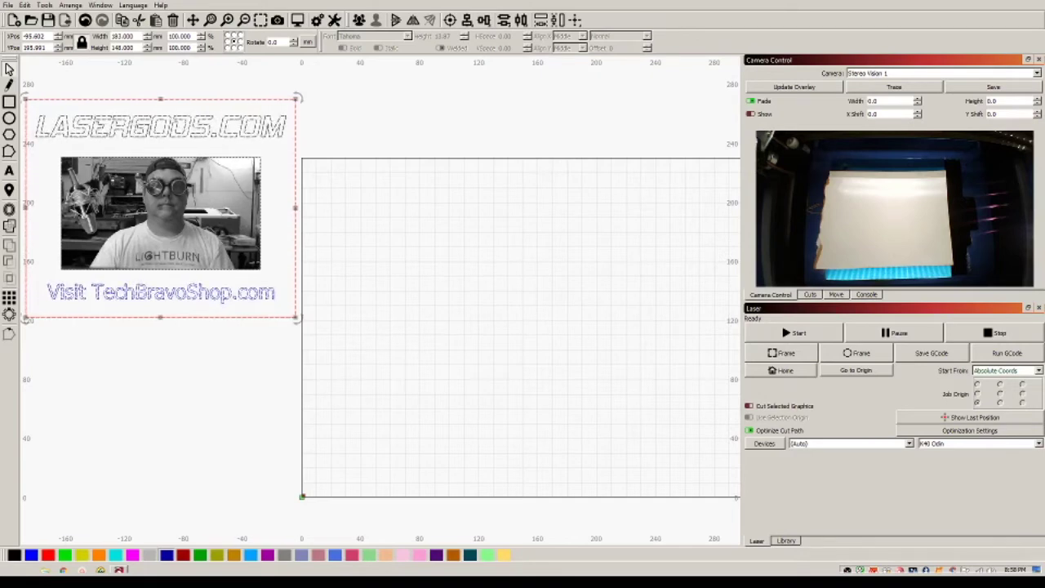
# Show the camera overlay on the workspace, compare it with fading off, and leave it displayed faded
pyautogui.click(751, 115)
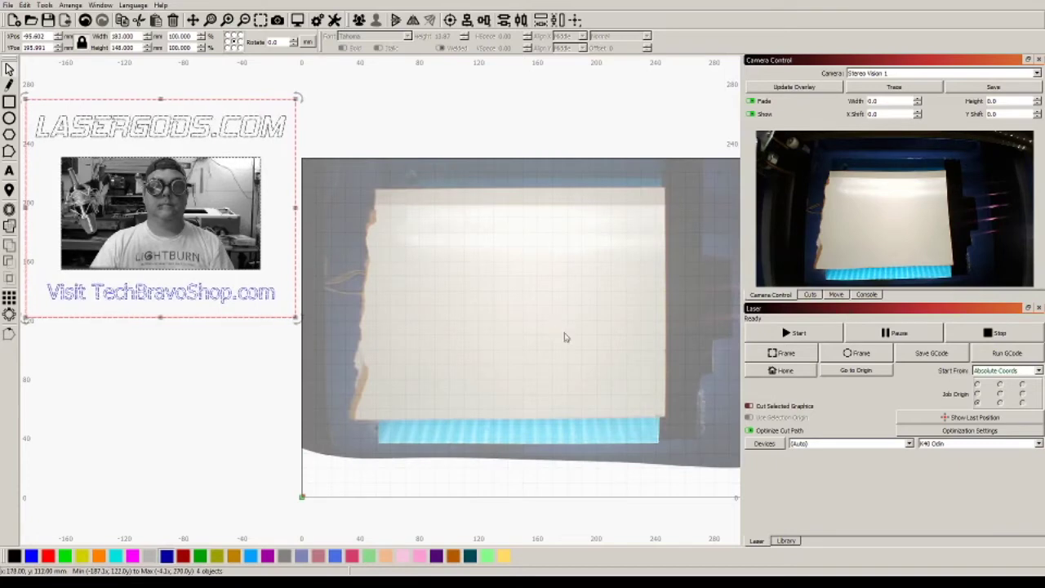
pyautogui.click(751, 102)
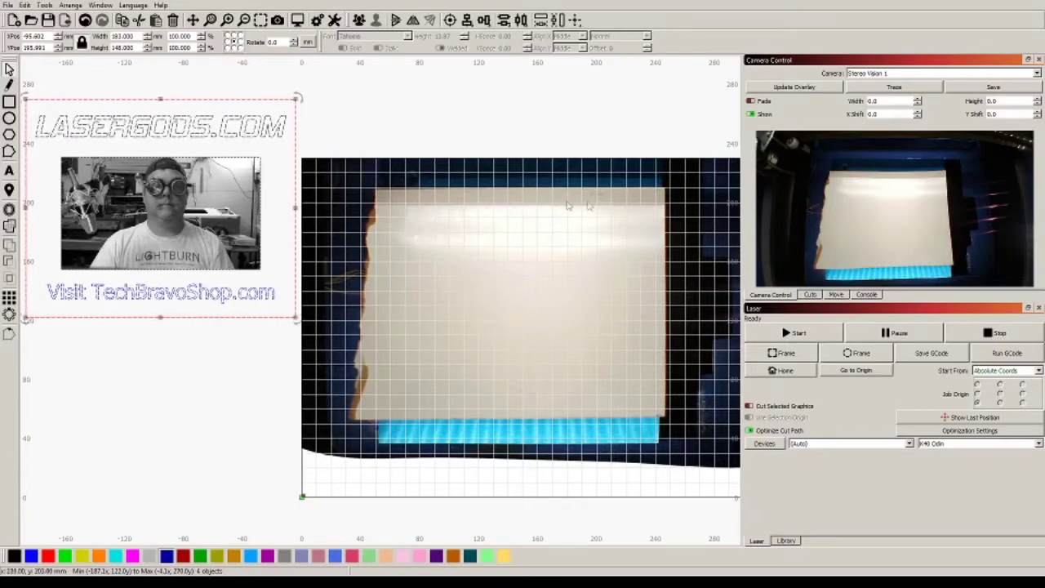
pyautogui.click(750, 114)
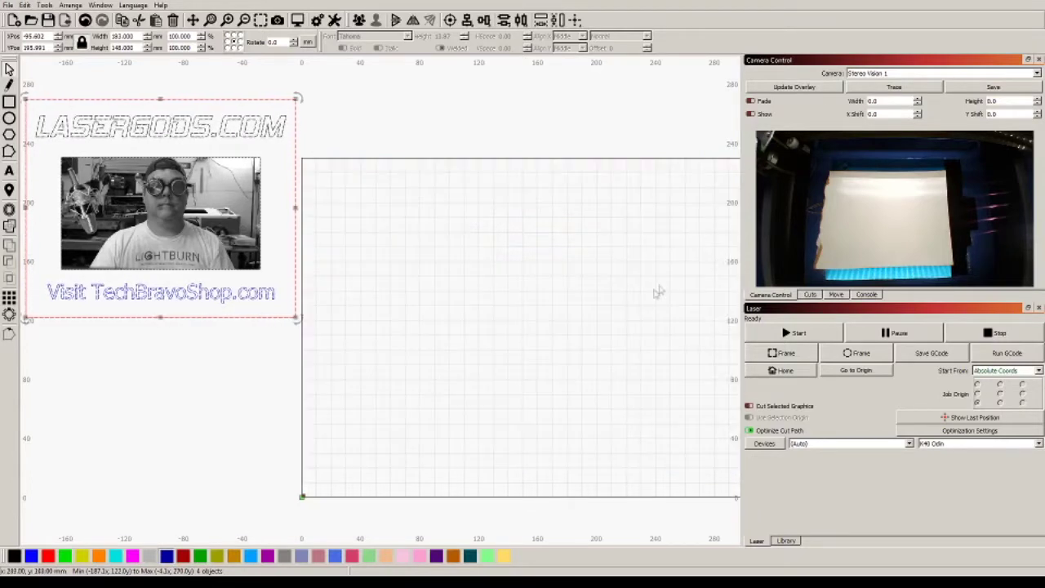
pyautogui.click(751, 114)
pyautogui.click(751, 102)
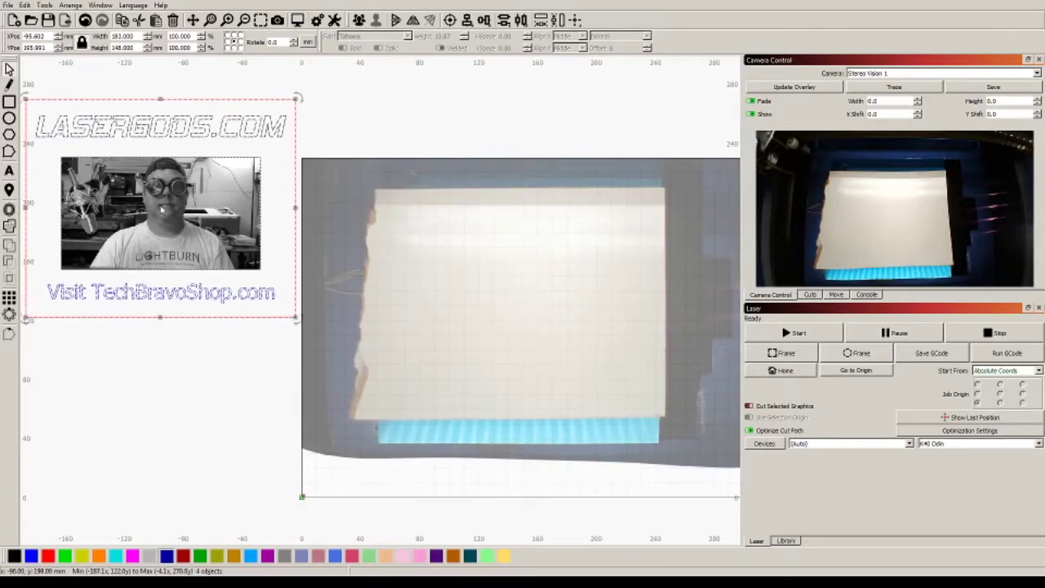
# Move the whole sign design onto the board in the camera overlay, centred at about X 150, Y 131 mm, and deselect it
pyautogui.moveTo(165, 203); pyautogui.dragTo(523, 305)
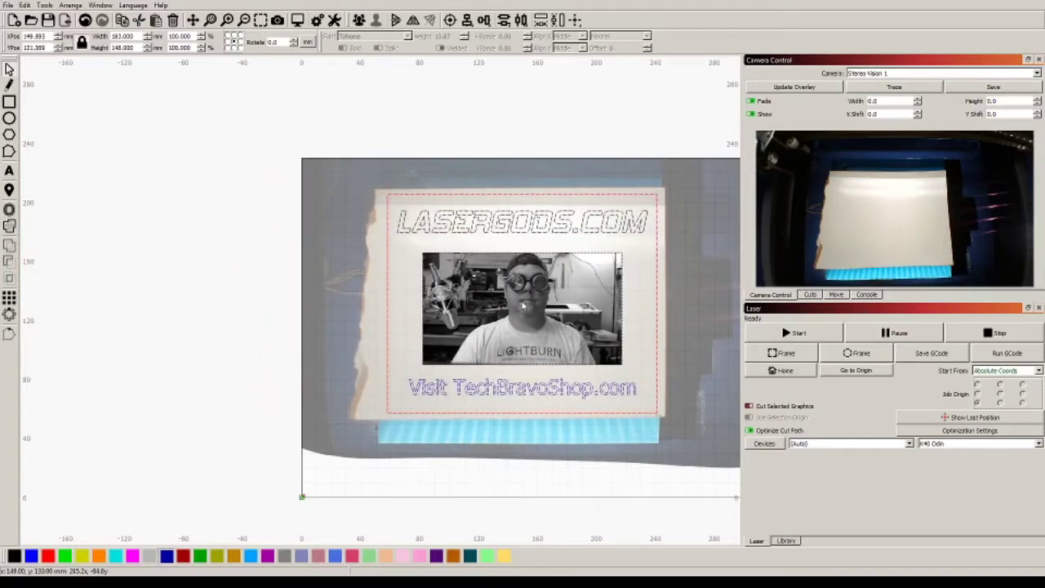
pyautogui.moveTo(523, 305); pyautogui.dragTo(523, 305)
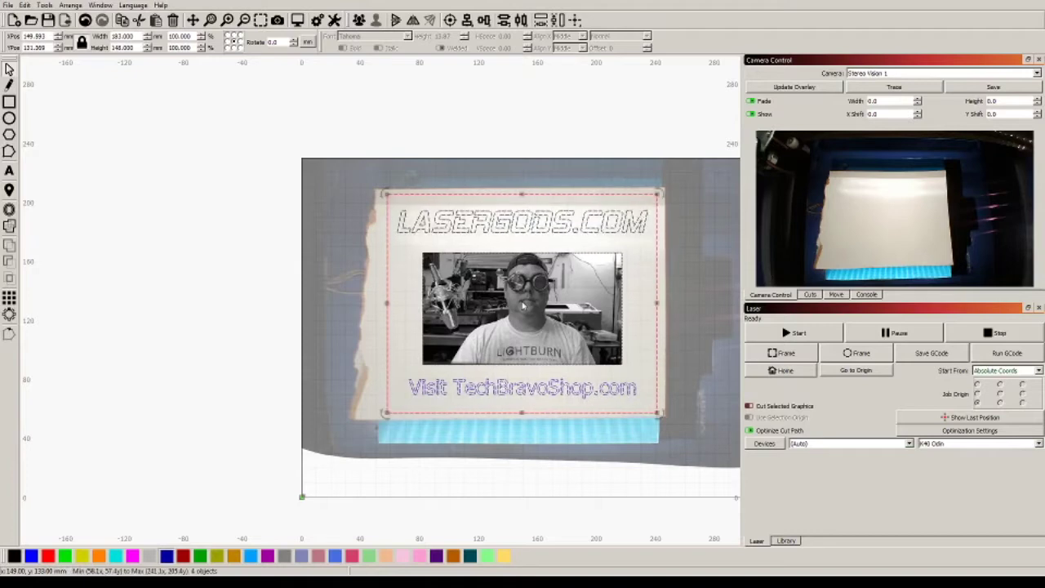
pyautogui.click(133, 315)
# Set the photo layer's image mode to Newsprint in its cut settings
pyautogui.click(560, 321)
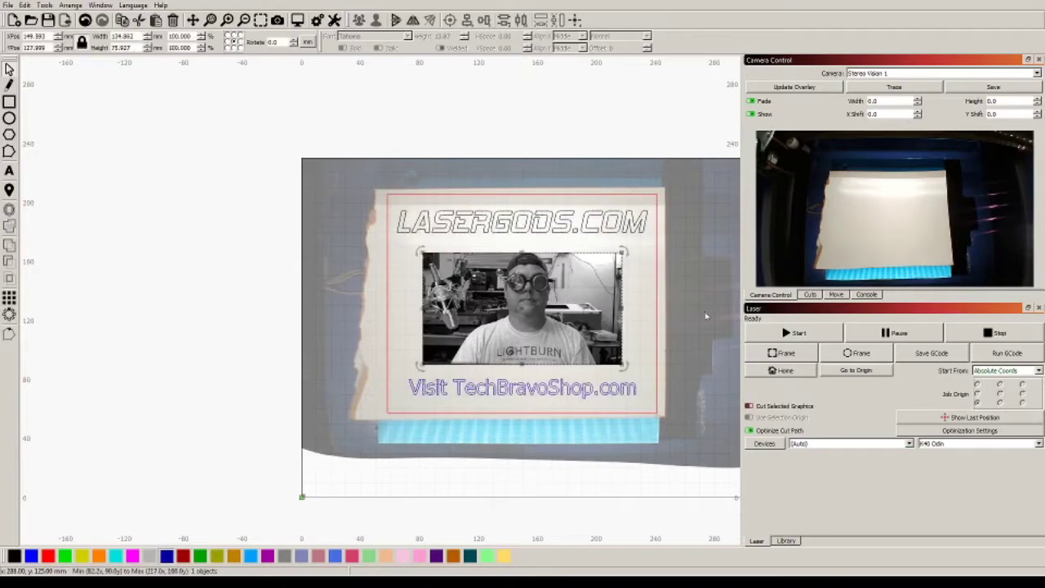
pyautogui.click(811, 295)
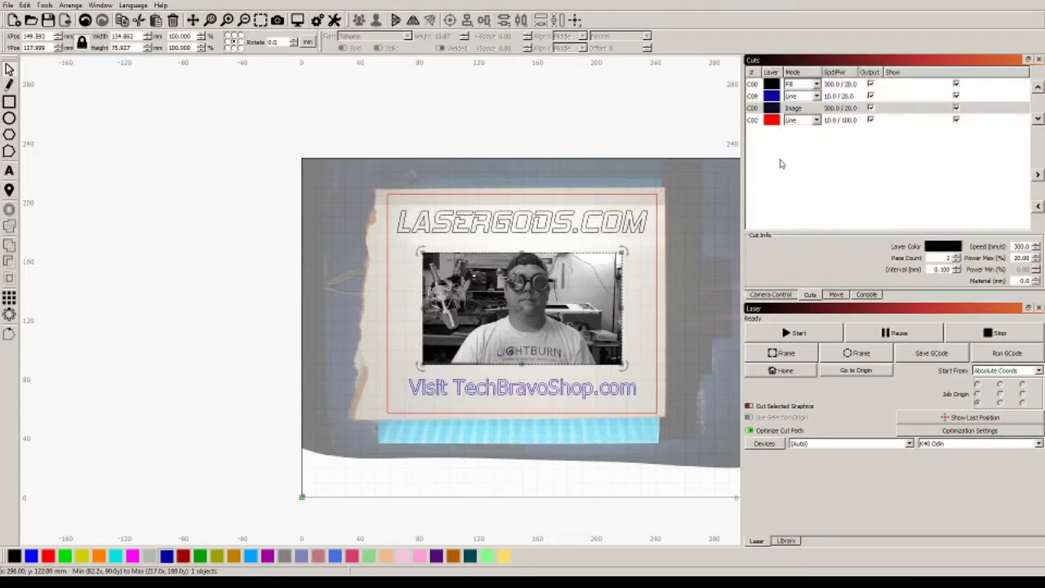
pyautogui.doubleClick(800, 112)
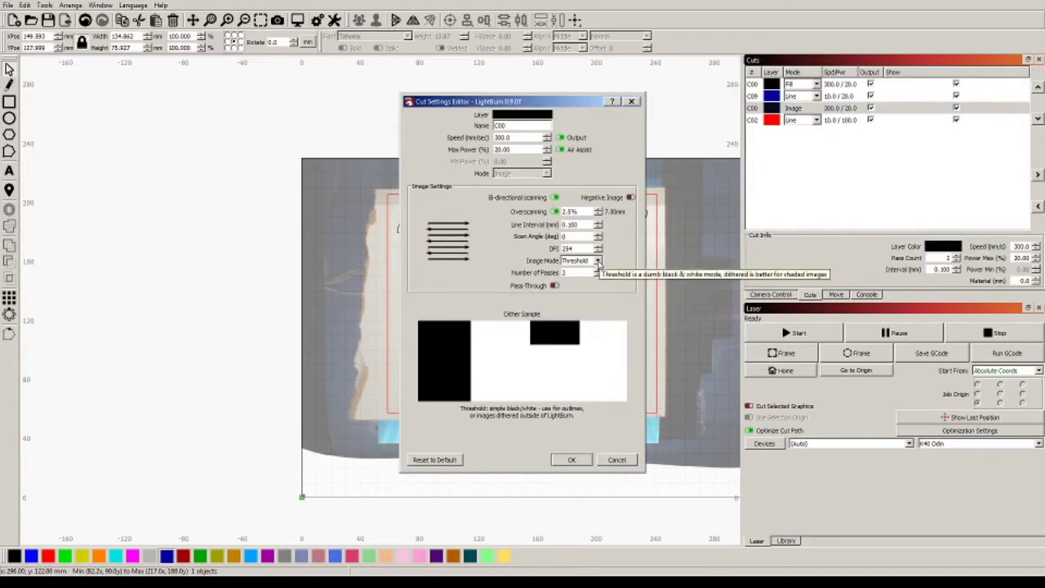
pyautogui.click(598, 261)
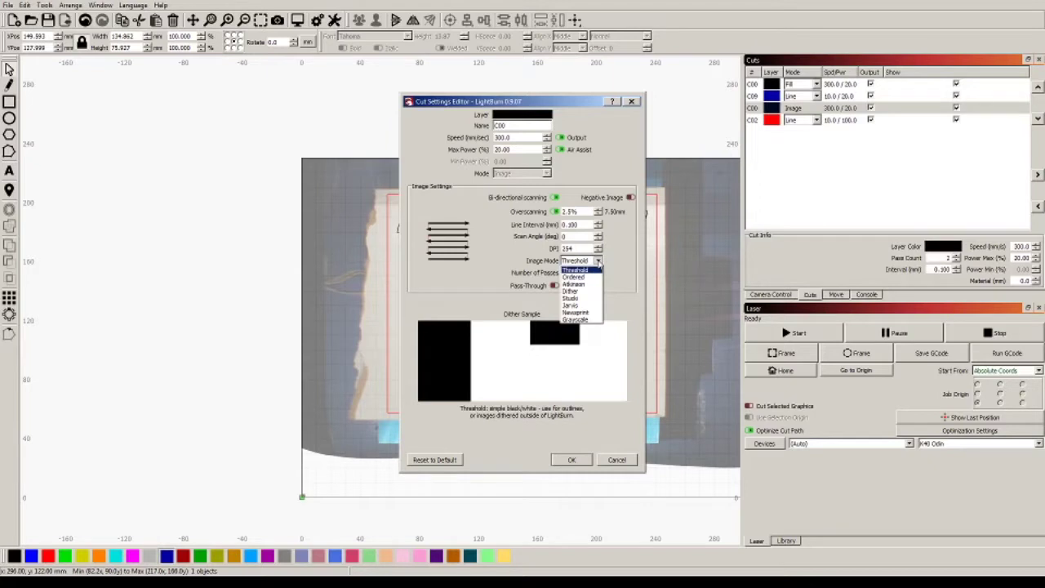
pyautogui.click(588, 313)
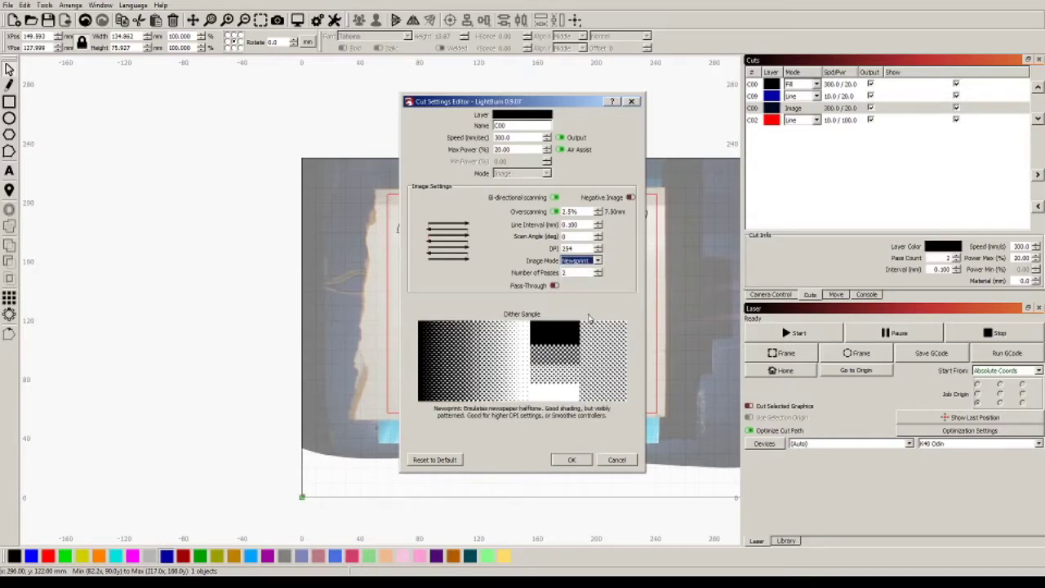
pyautogui.click(570, 461)
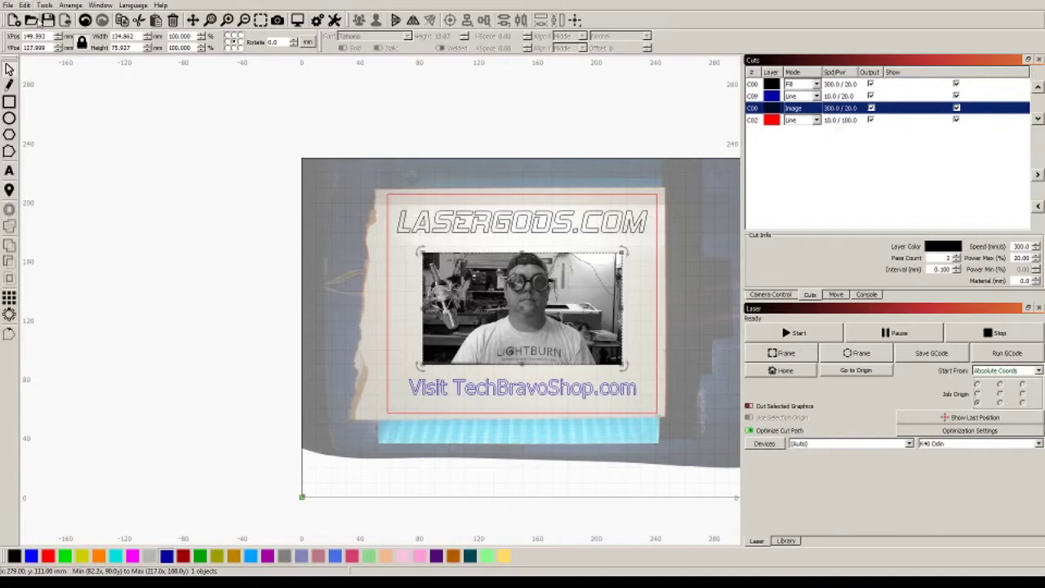
# Save the project as "whiteboard lg sign" in the Dropbox folder Laser > lb laser files
pyautogui.click(47, 20)
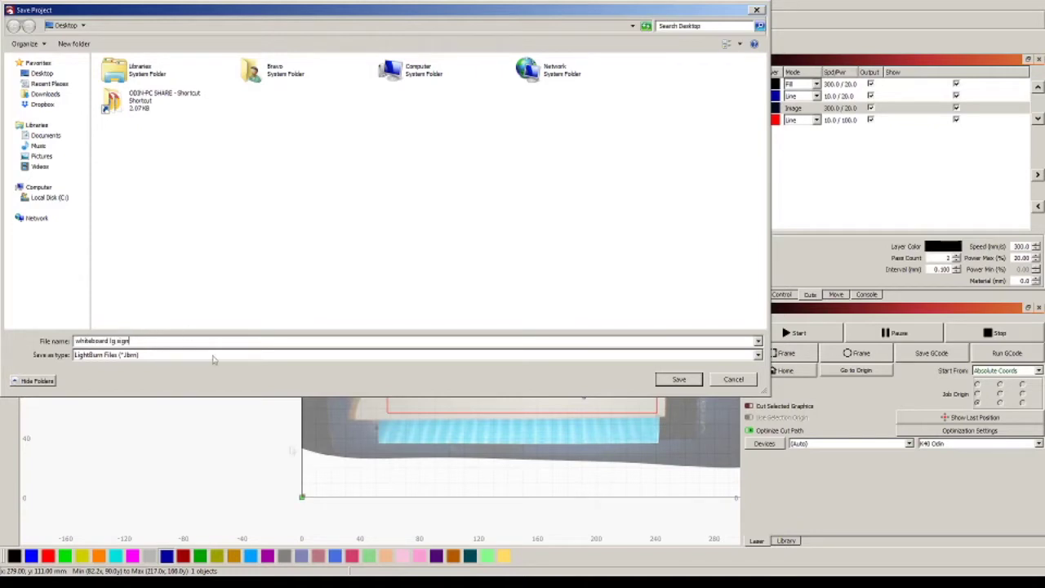
pyautogui.click(43, 105)
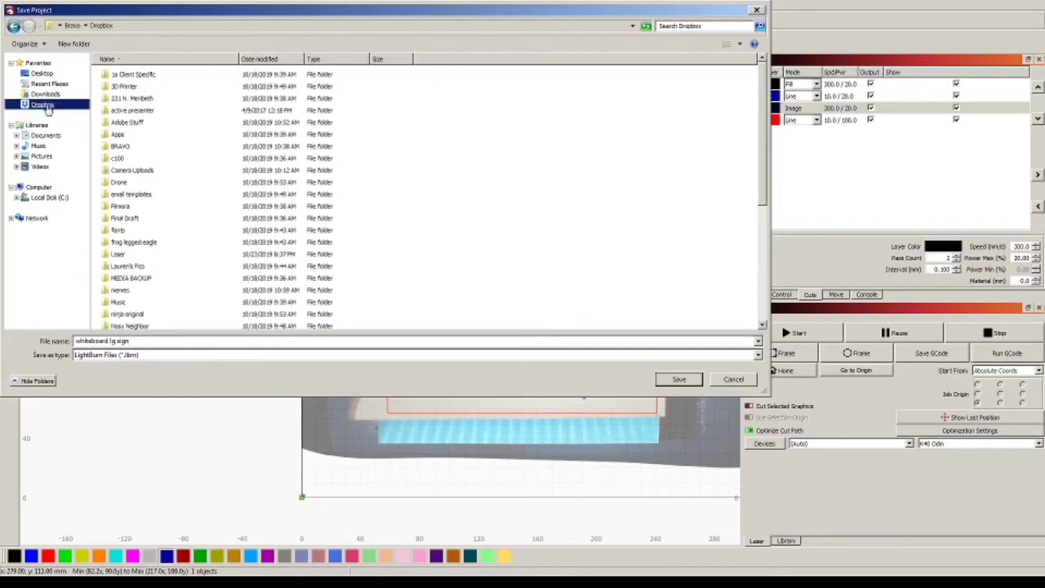
pyautogui.doubleClick(119, 255)
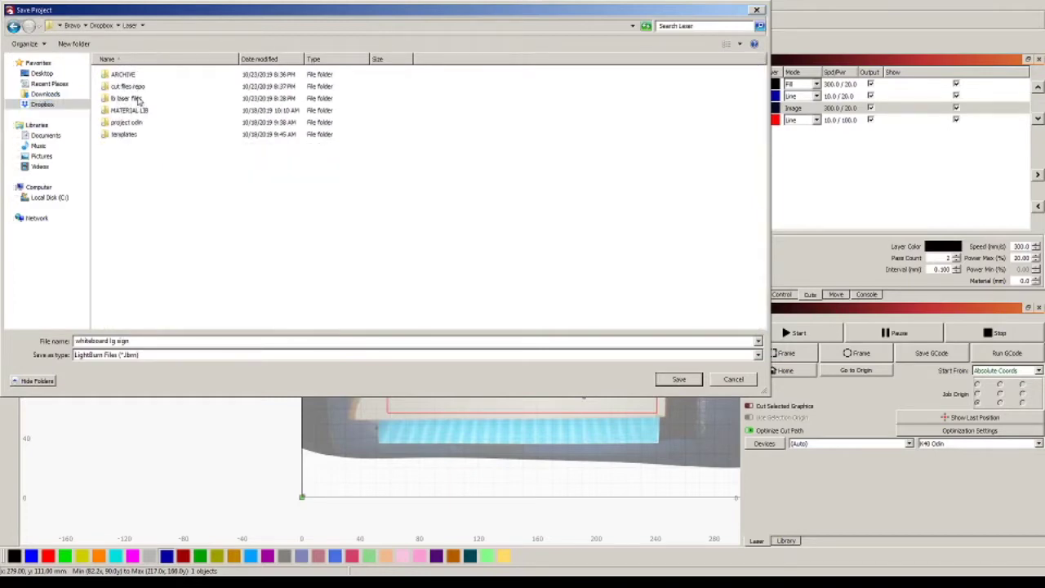
pyautogui.doubleClick(131, 98)
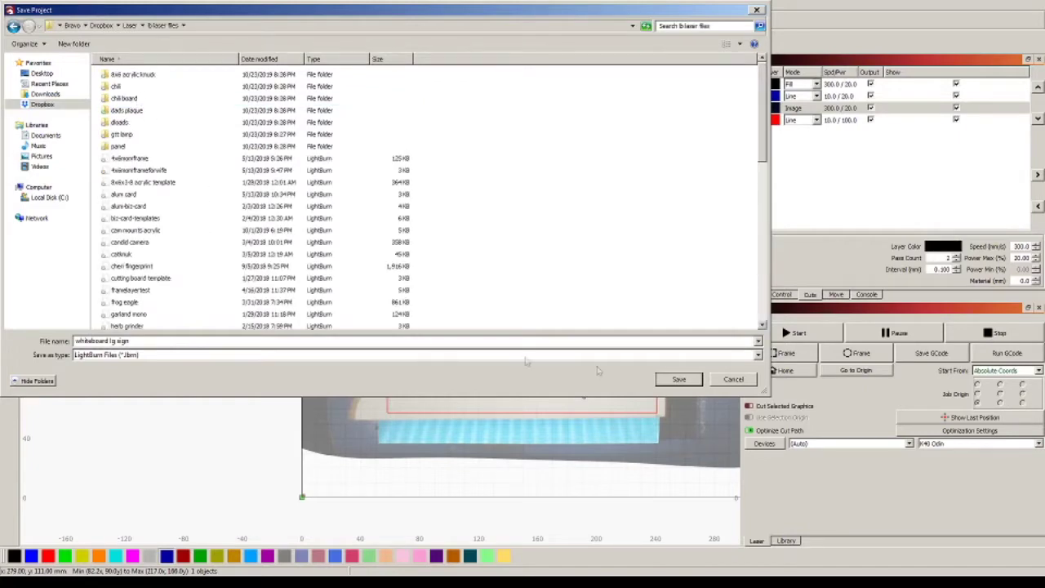
pyautogui.click(696, 379)
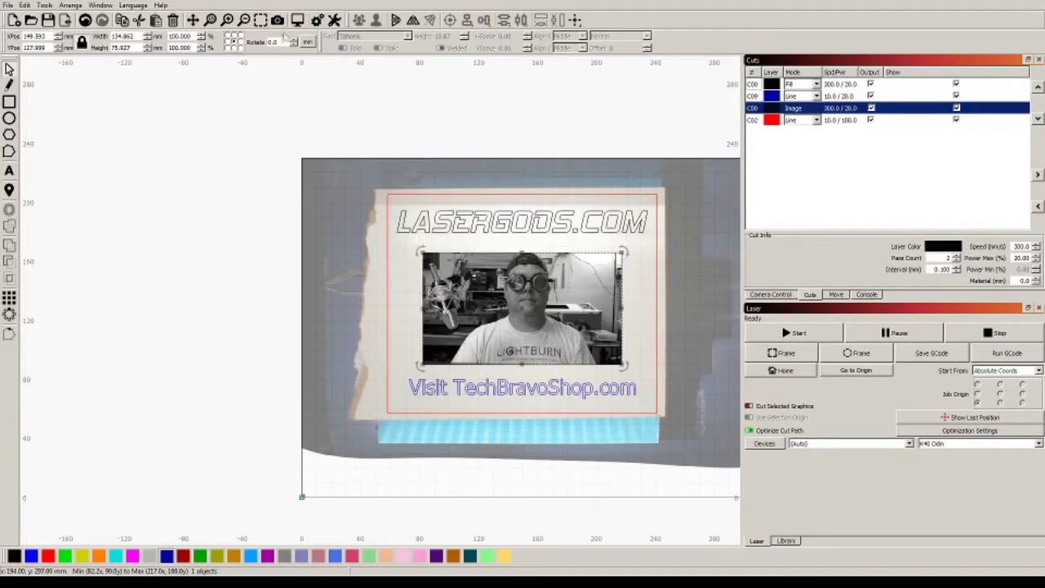
# Preview the job and scrub the playback backward to examine the photo engraving
pyautogui.click(297, 20)
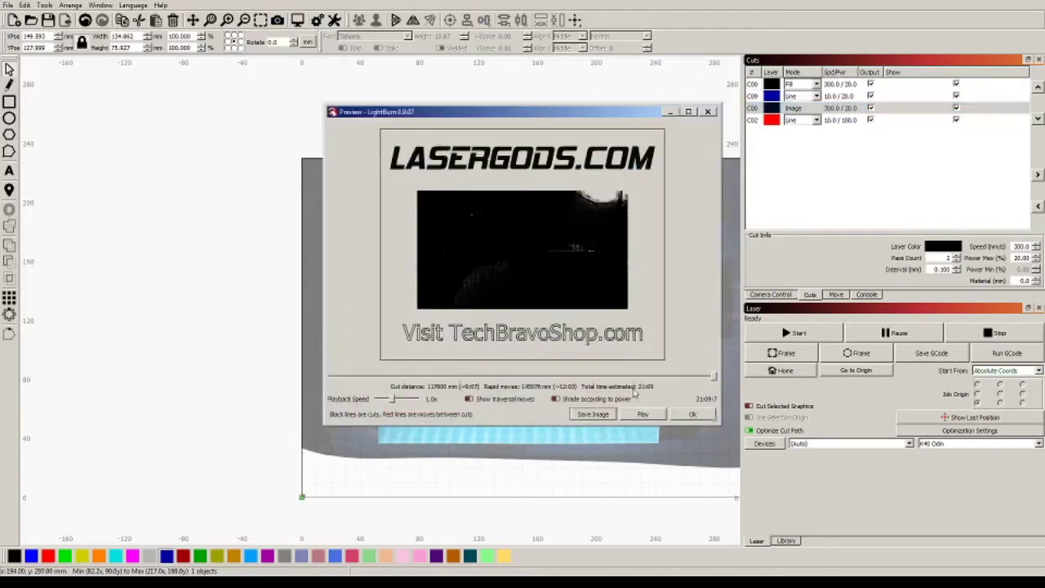
pyautogui.moveTo(713, 379)
pyautogui.mouseDown()
pyautogui.moveTo(329, 386)
pyautogui.moveTo(477, 389)
pyautogui.moveTo(723, 361)
pyautogui.mouseUp()
pyautogui.moveTo(715, 382); pyautogui.dragTo(625, 364)
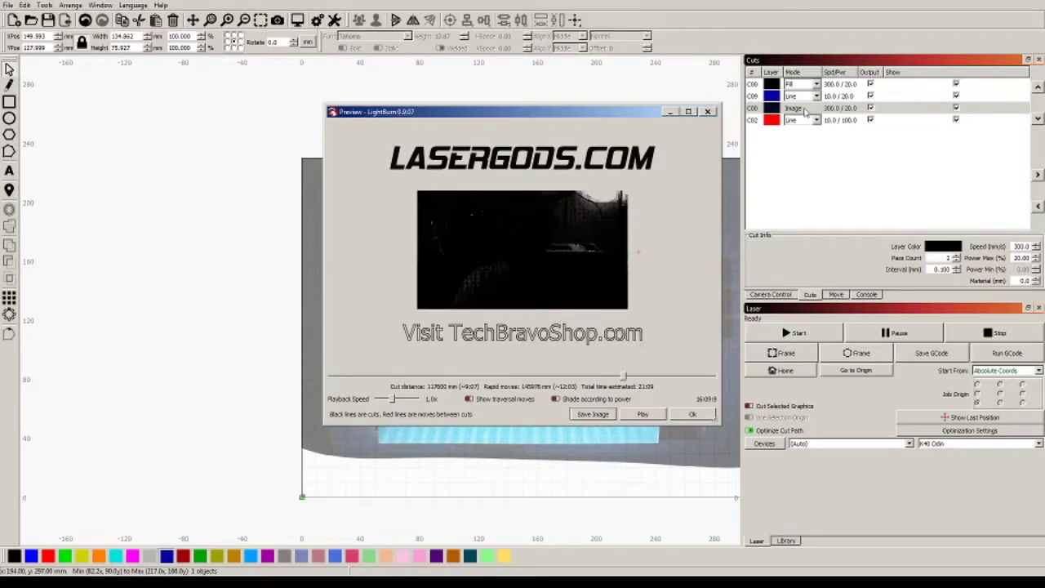
pyautogui.click(707, 111)
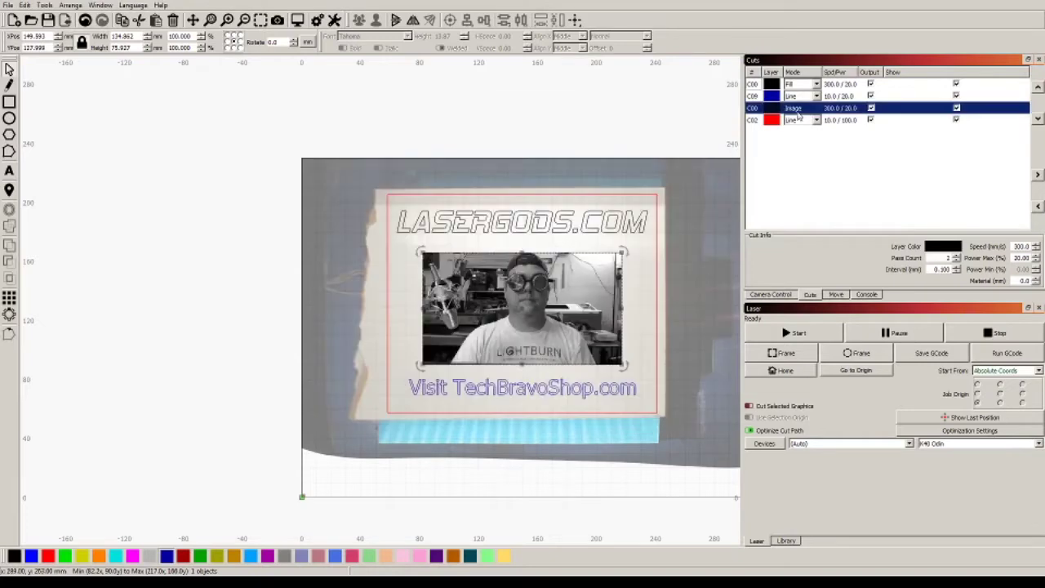
# Set the image layer's number of passes to 1
pyautogui.doubleClick(784, 109)
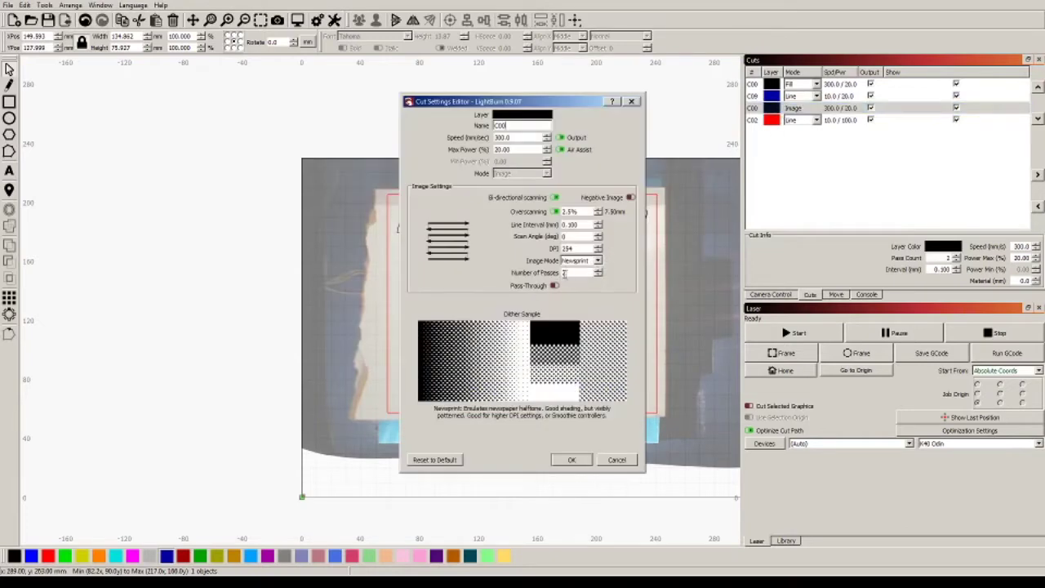
pyautogui.doubleClick(594, 273)
pyautogui.click(574, 460)
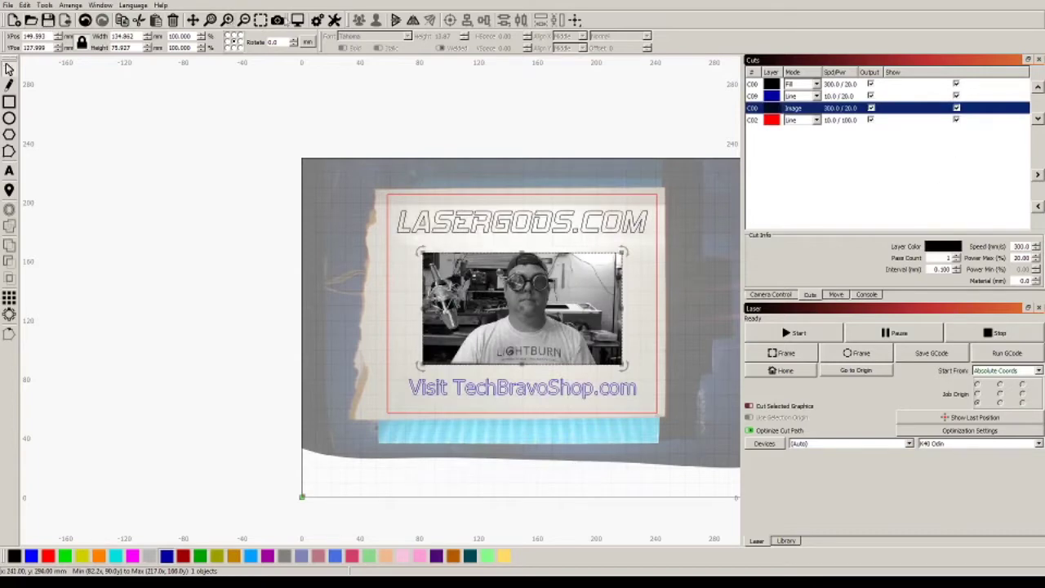
# Preview the job again to check the single-pass photo engraving and the estimated time
pyautogui.click(297, 19)
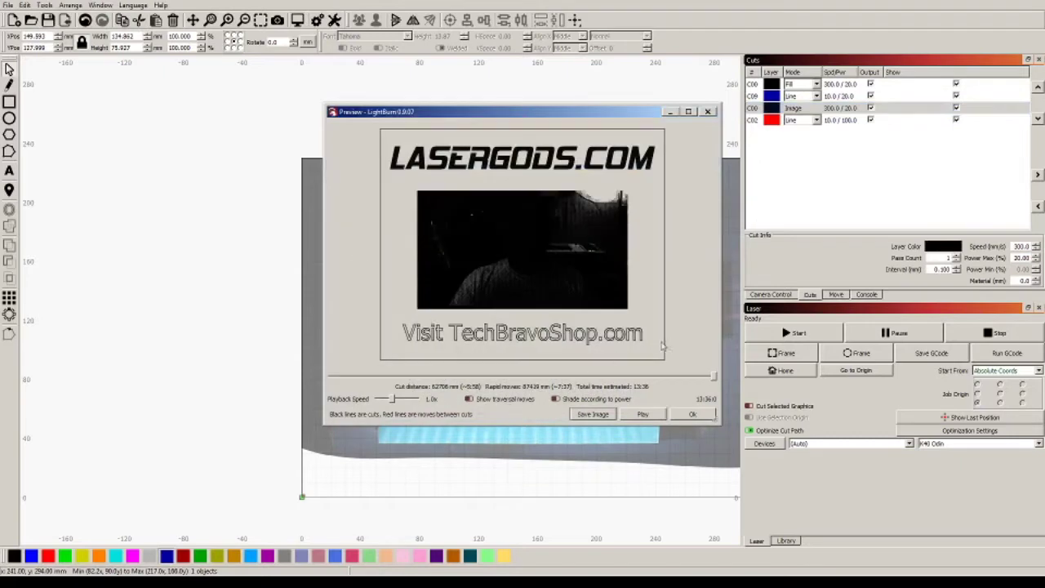
pyautogui.moveTo(716, 380)
pyautogui.mouseDown()
pyautogui.moveTo(455, 379)
pyautogui.moveTo(715, 376)
pyautogui.mouseUp()
pyautogui.click(708, 112)
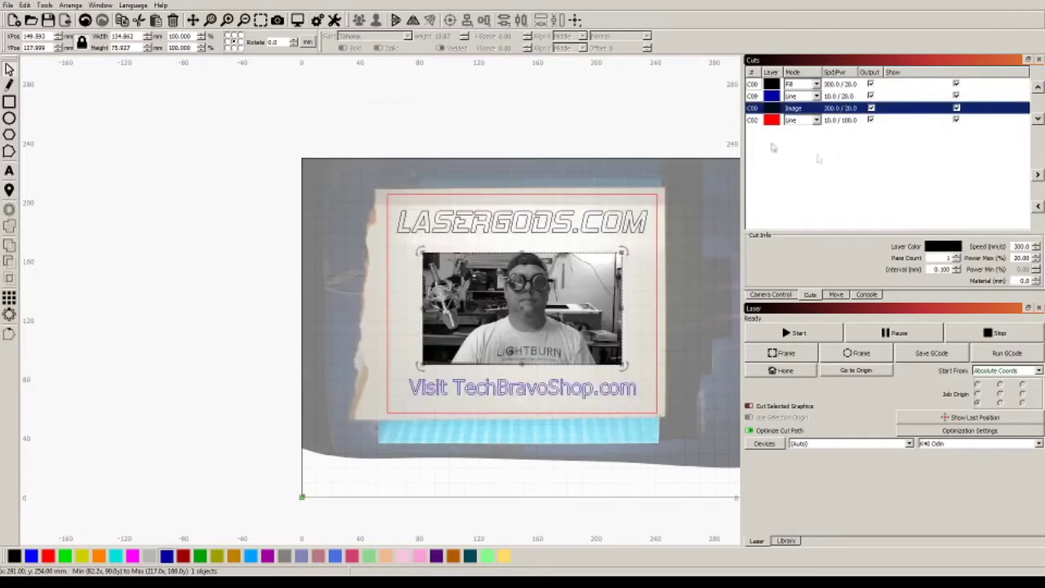
# Set the red outline layer's number of passes to 2
pyautogui.doubleClick(837, 120)
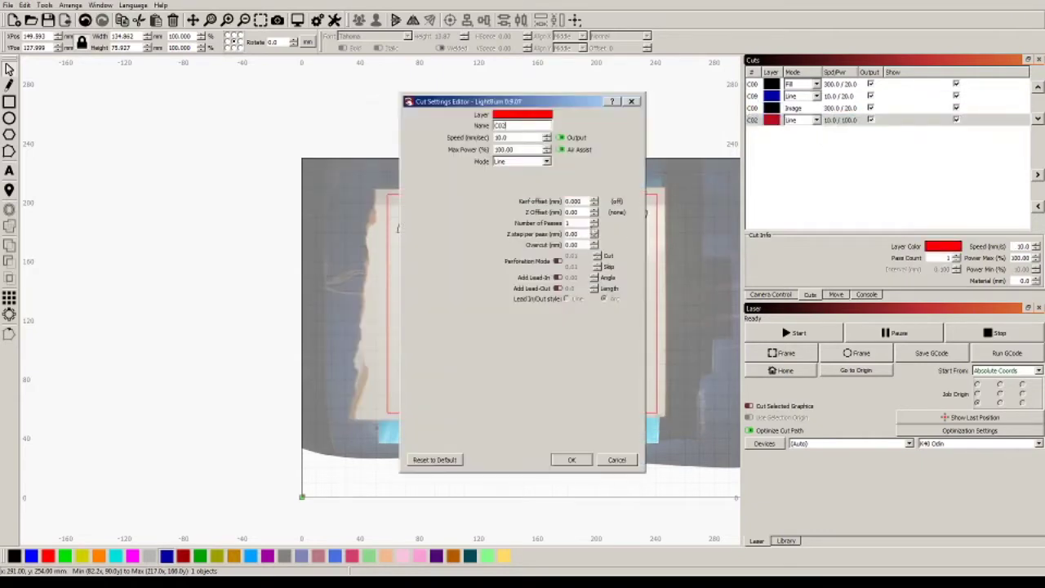
pyautogui.click(584, 466)
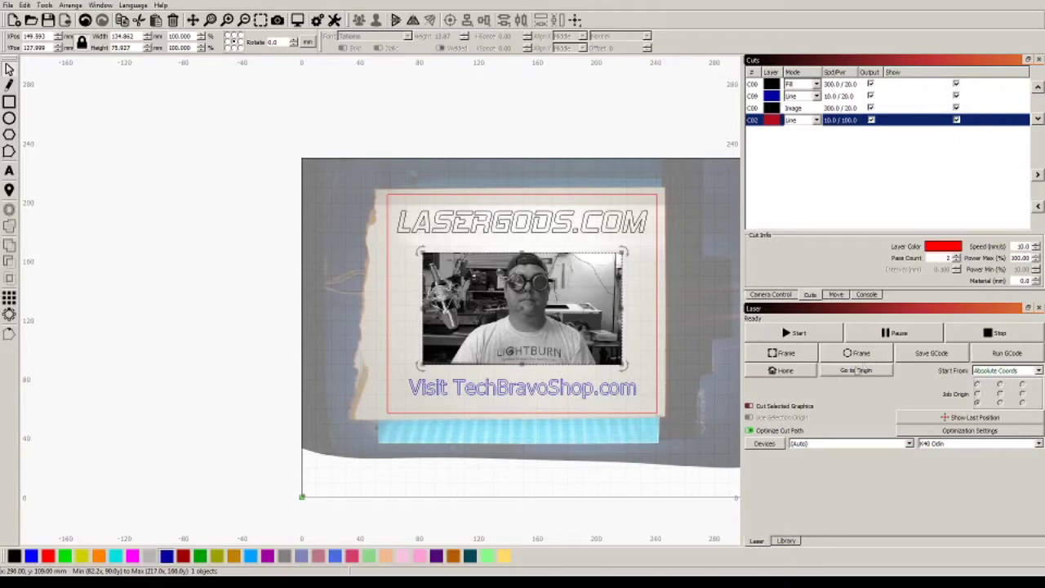
# Home the laser head and refresh the camera overlay with a new image of the bed
pyautogui.click(782, 374)
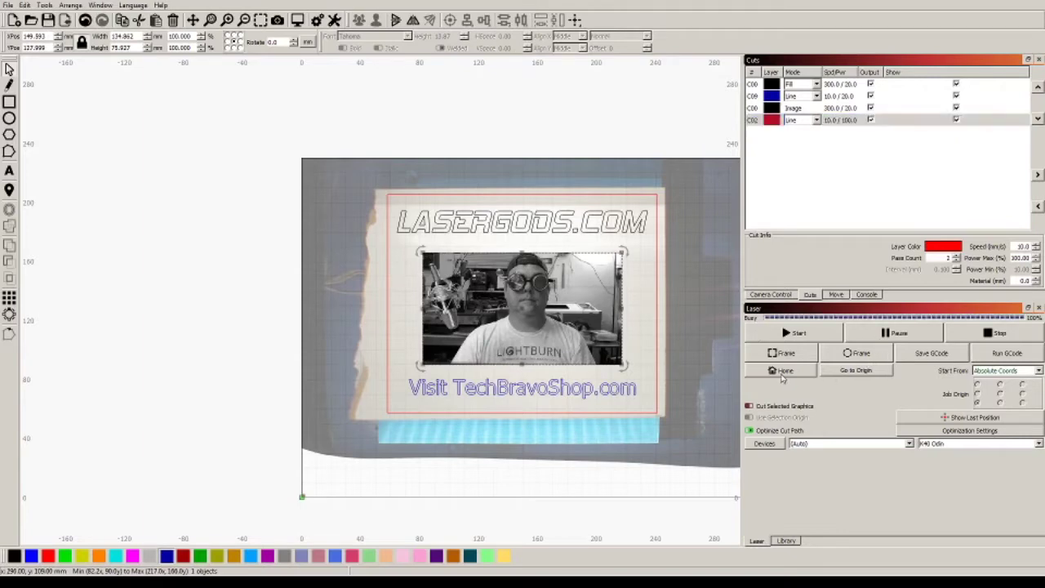
pyautogui.click(770, 294)
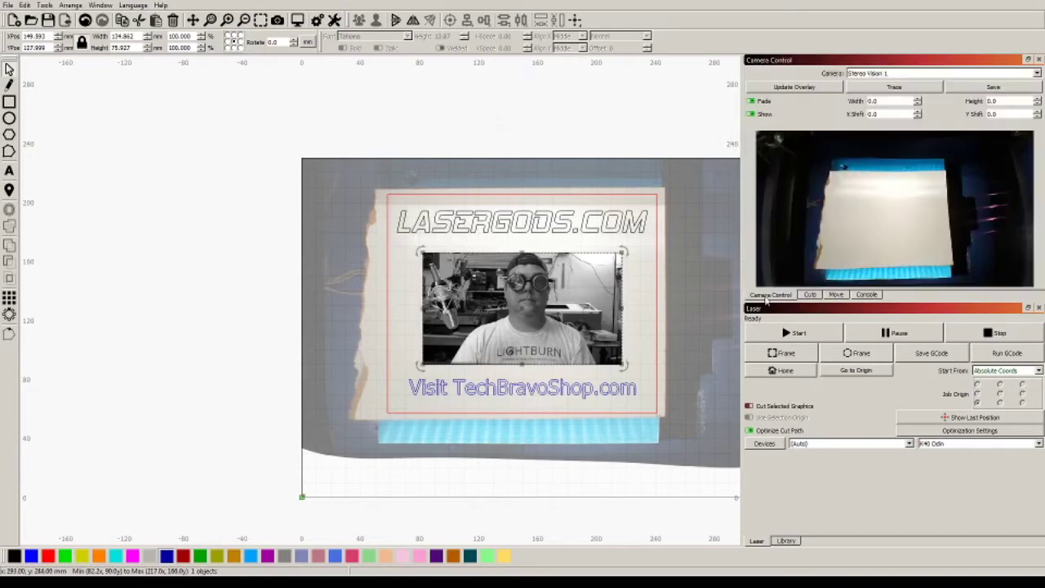
pyautogui.click(792, 88)
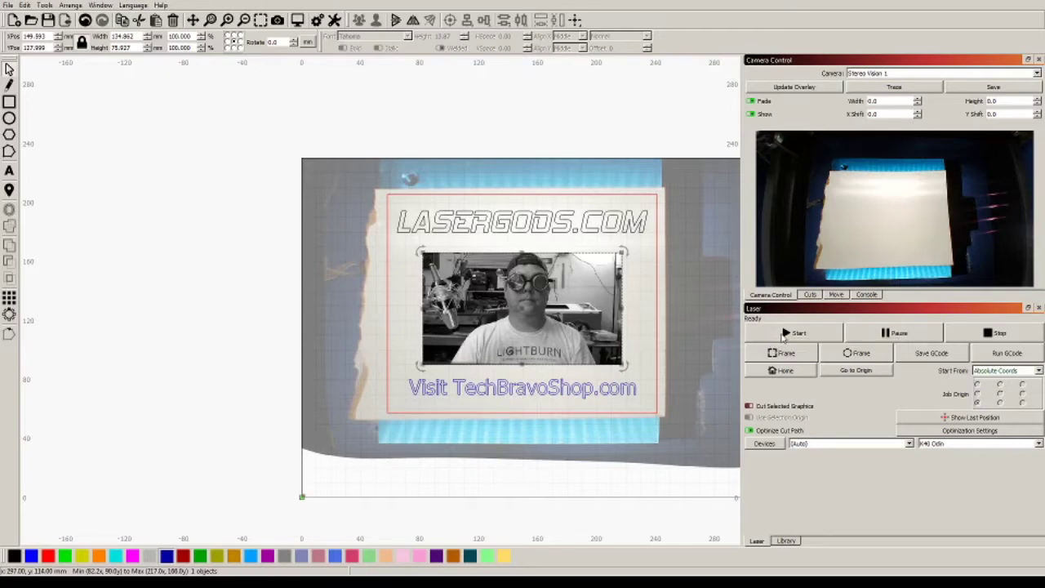
# Send the sign design to the laser and start the job
pyautogui.click(781, 337)
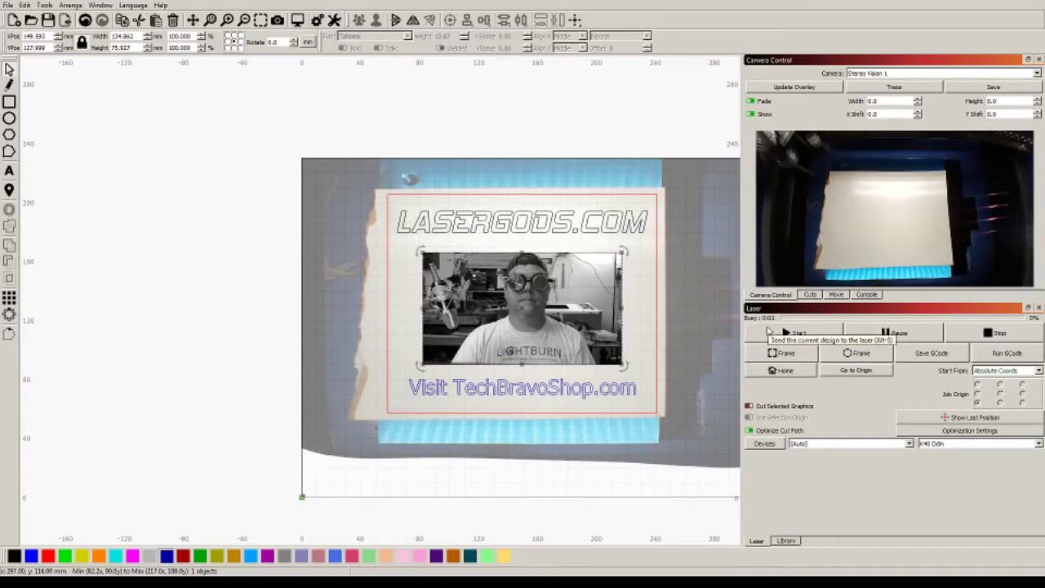